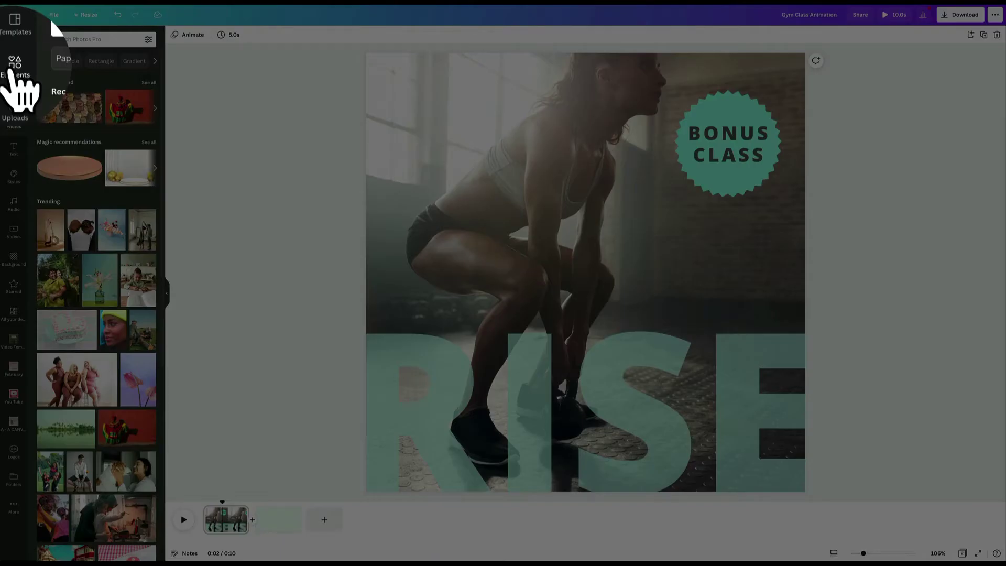
Step: Search the Elements library for 'white arrows'
left_click(14, 65)
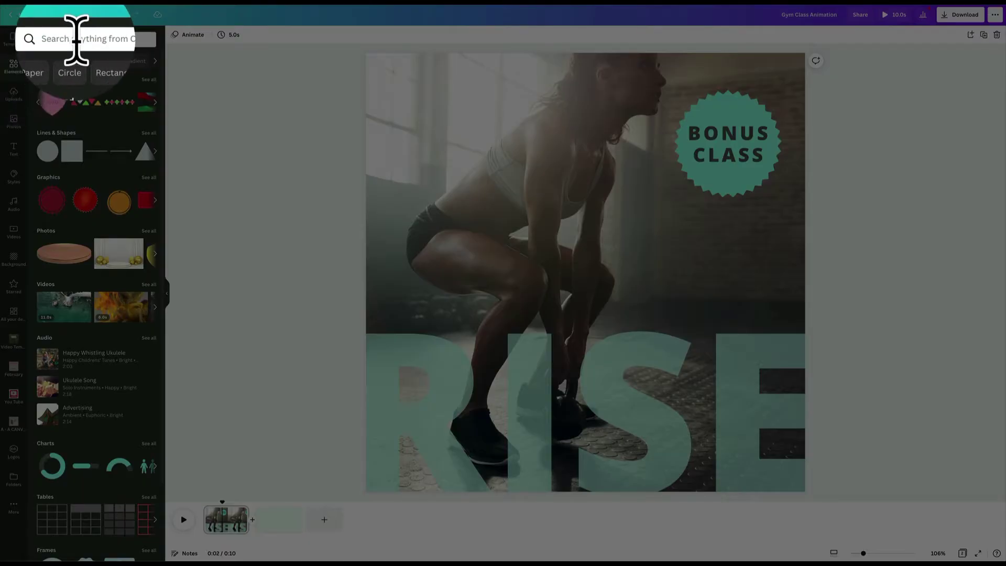
left_click(76, 38)
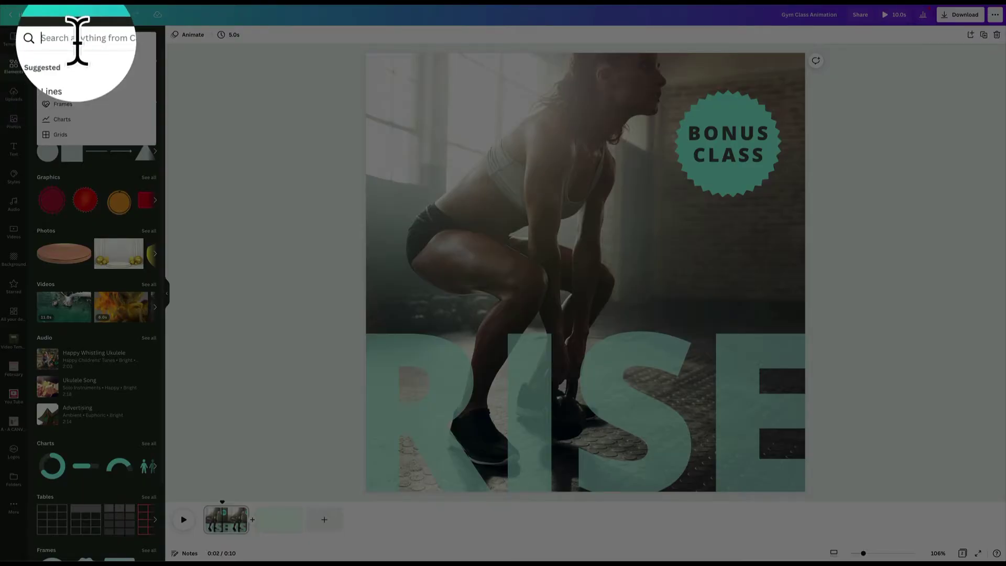
type("whitearrows")
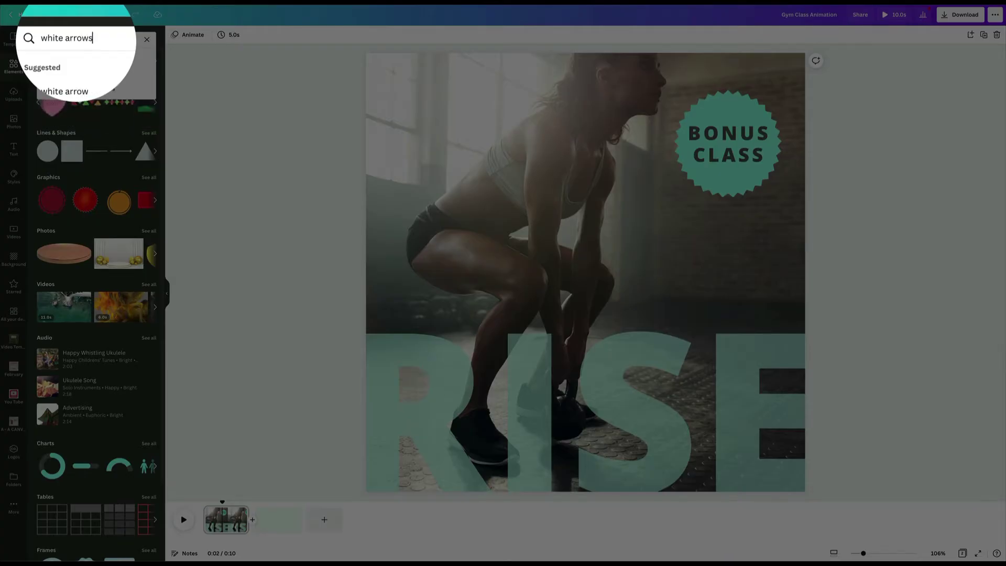
key("Return")
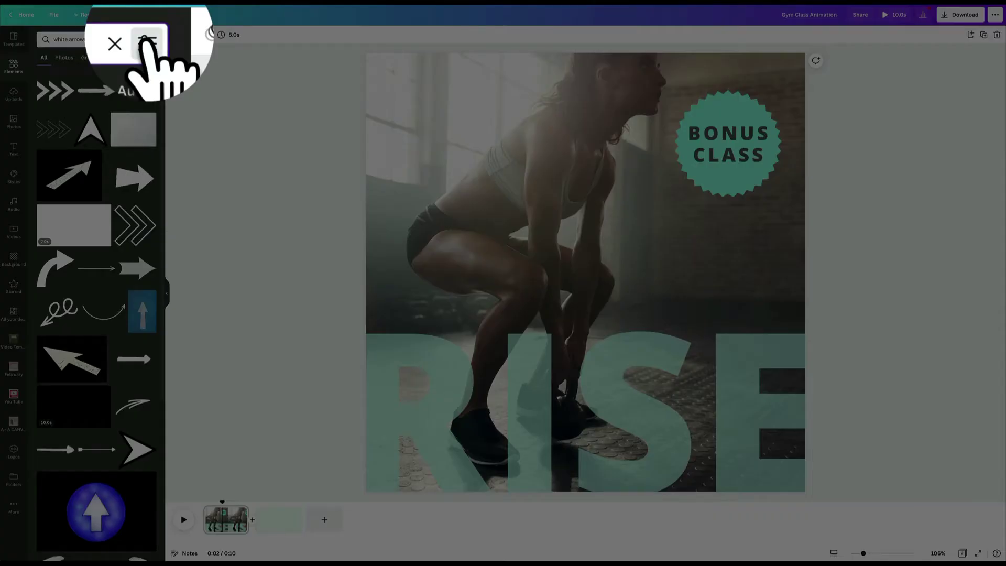
Step: Filter the arrow search results to show only Animated elements
left_click(150, 40)
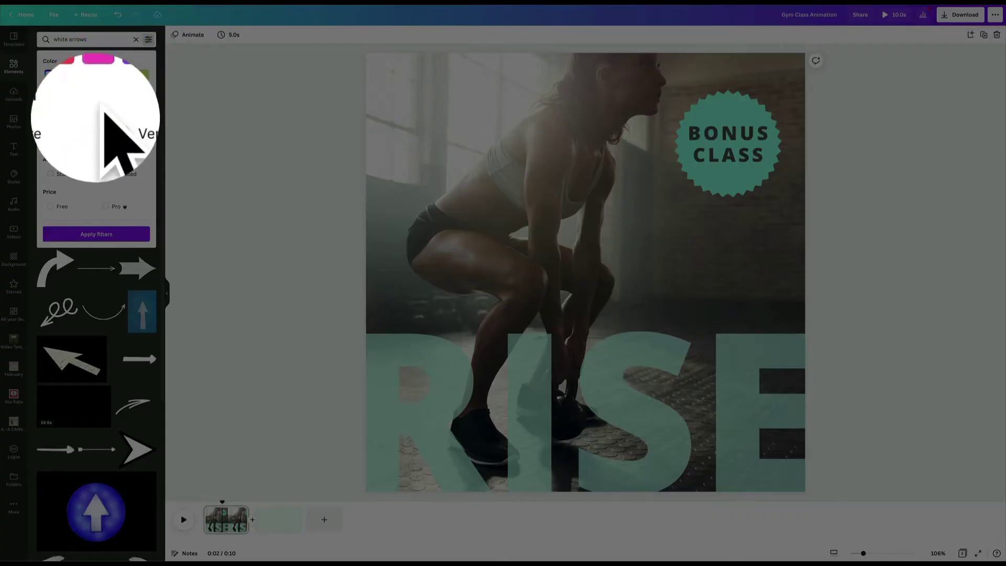
left_click(105, 175)
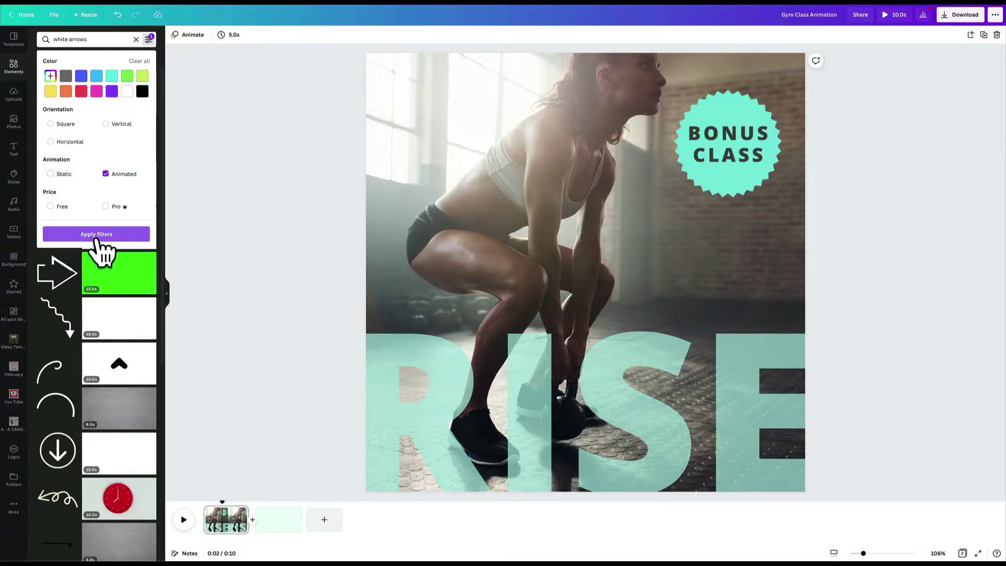
left_click(96, 233)
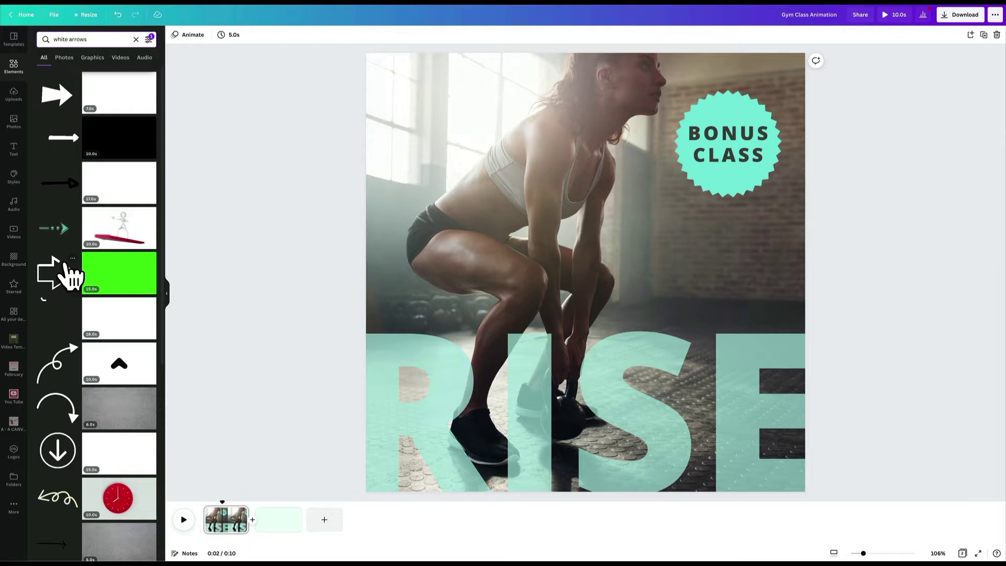
scroll(73, 276, "down", 3)
scroll(72, 275, "down", 3)
scroll(72, 275, "down", 3)
scroll(67, 267, "down", 2)
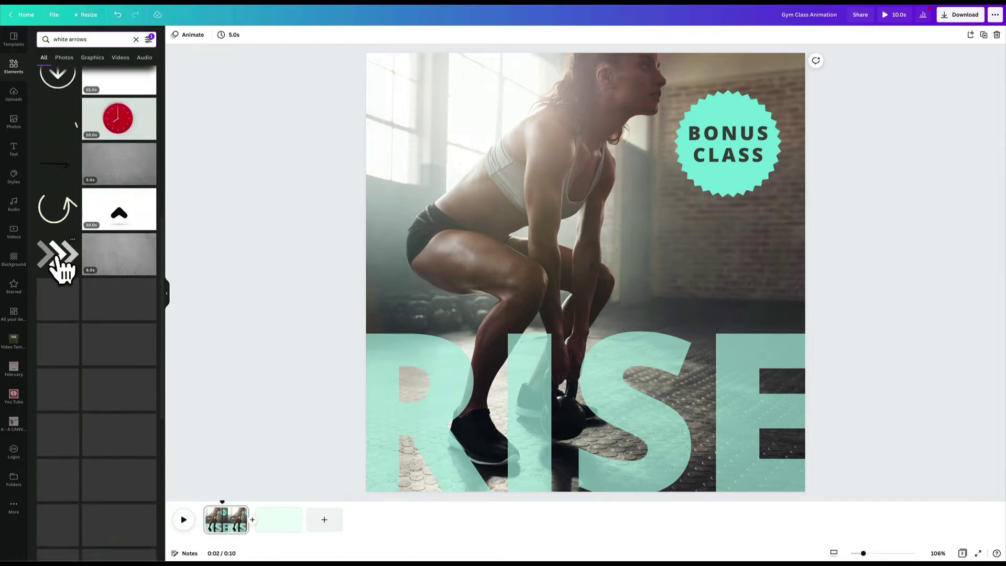
Step: Add the animated chevron arrow to the poster and shrink it down
left_click(56, 256)
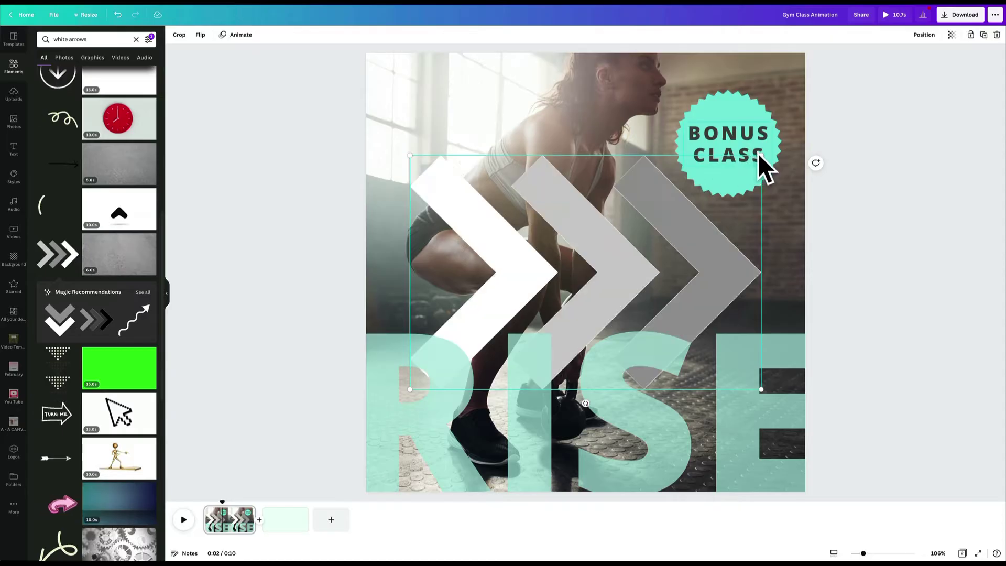
left_click_drag(761, 156, 682, 207)
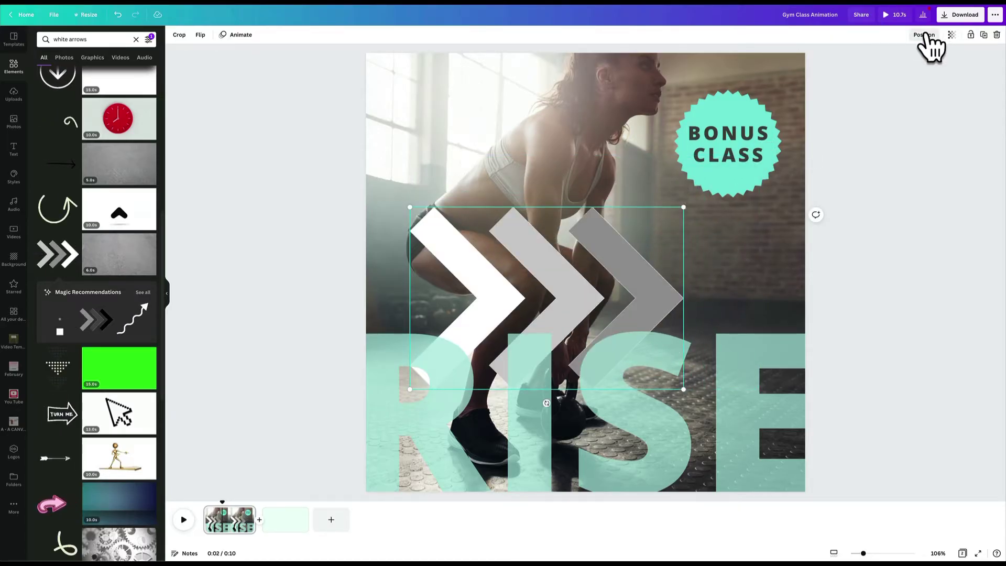
left_click(924, 35)
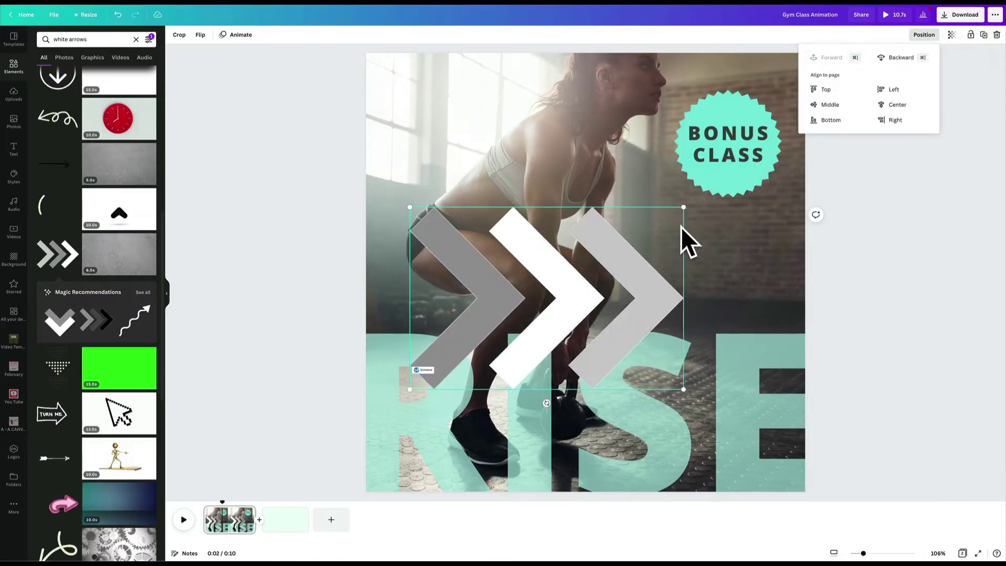
left_click_drag(683, 208, 506, 326)
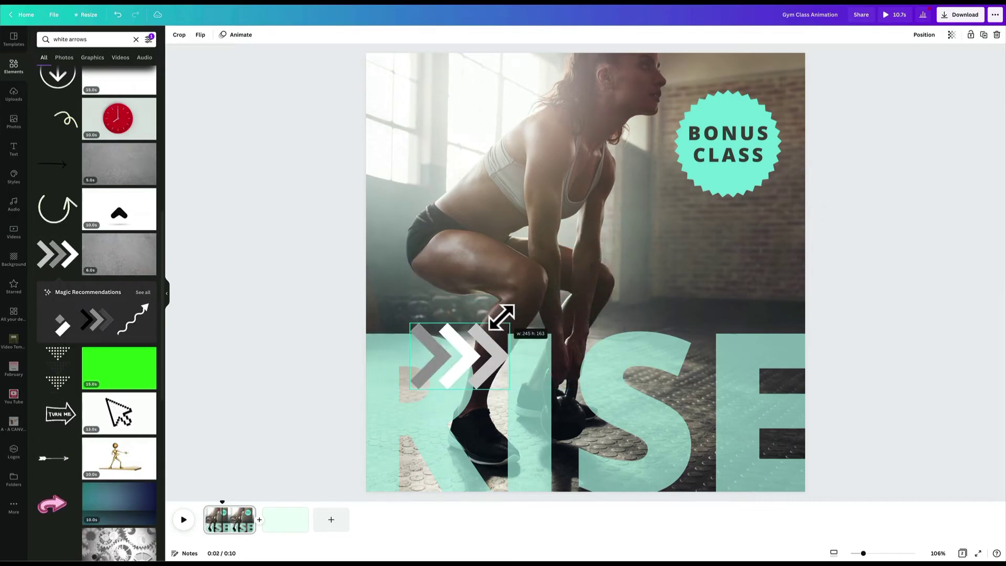
Step: Rotate the chevrons to point upward and place them below the BONUS CLASS badge
left_click_drag(458, 405, 495, 360)
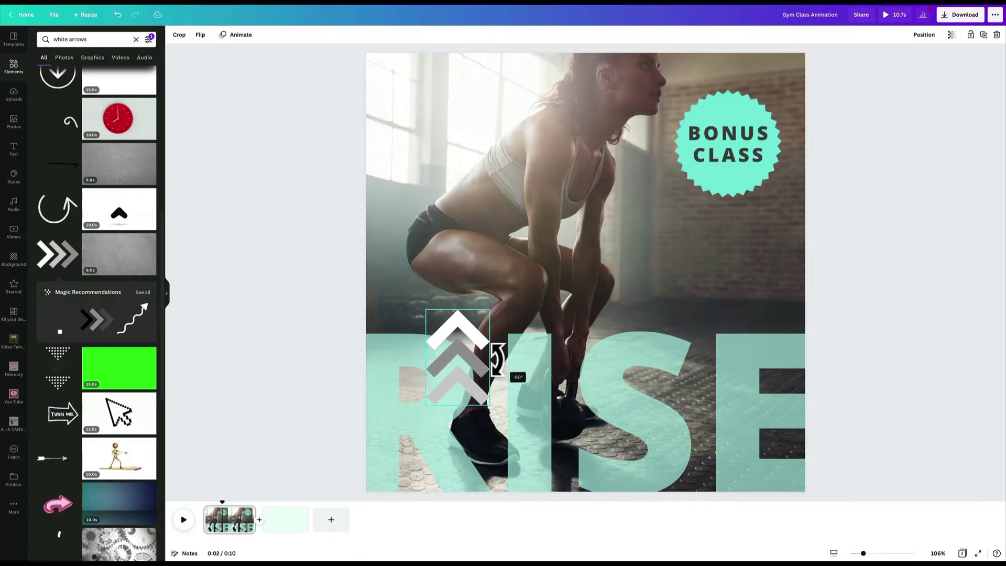
left_click_drag(458, 358, 735, 262)
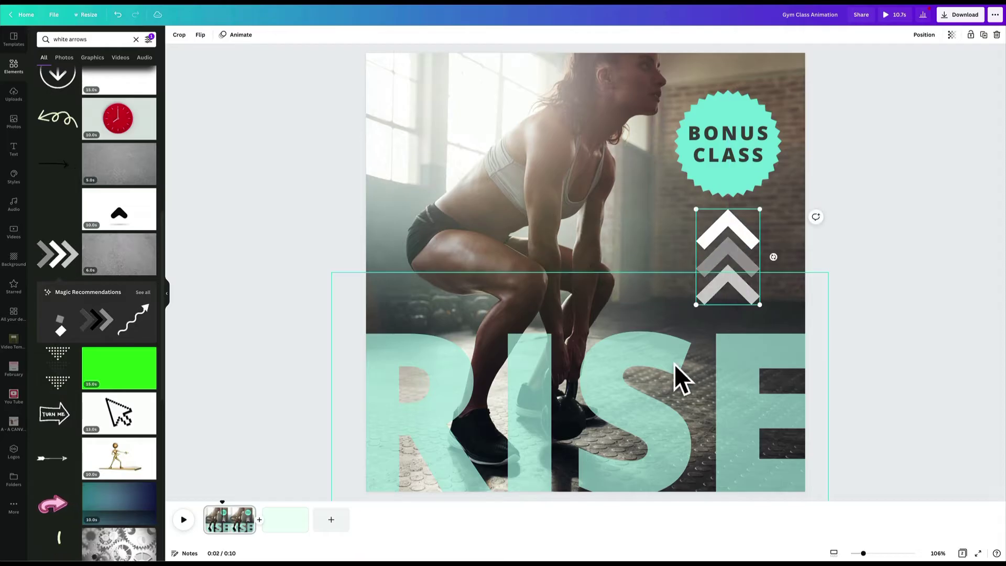
left_click(873, 243)
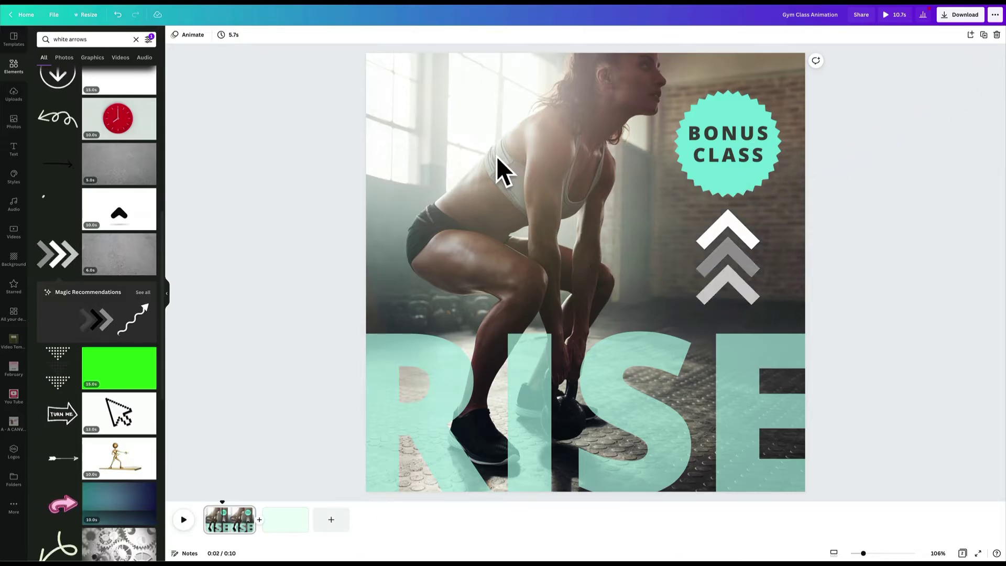
Step: With the background photo selected, try the Rise and Pan page animations
left_click(504, 171)
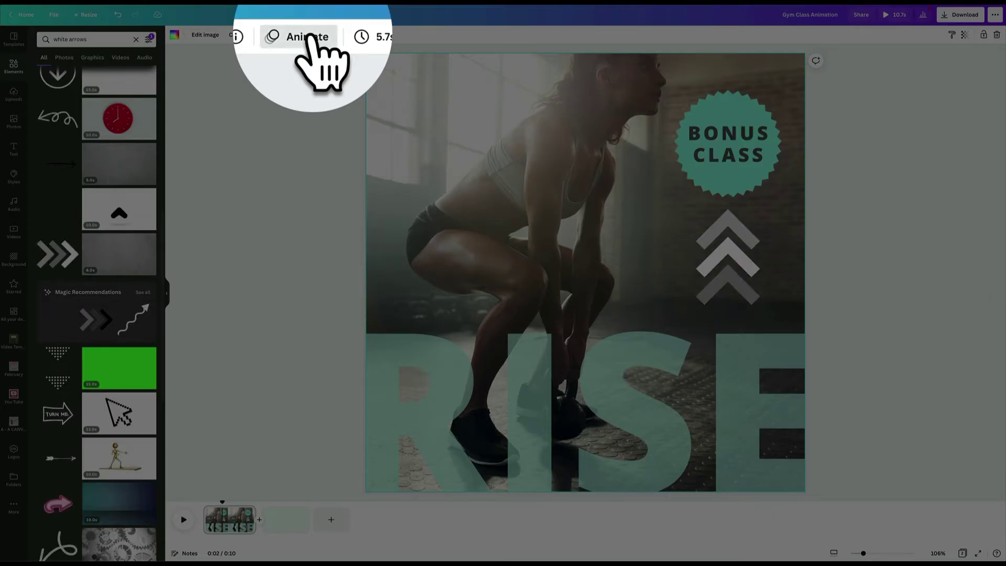
left_click(307, 37)
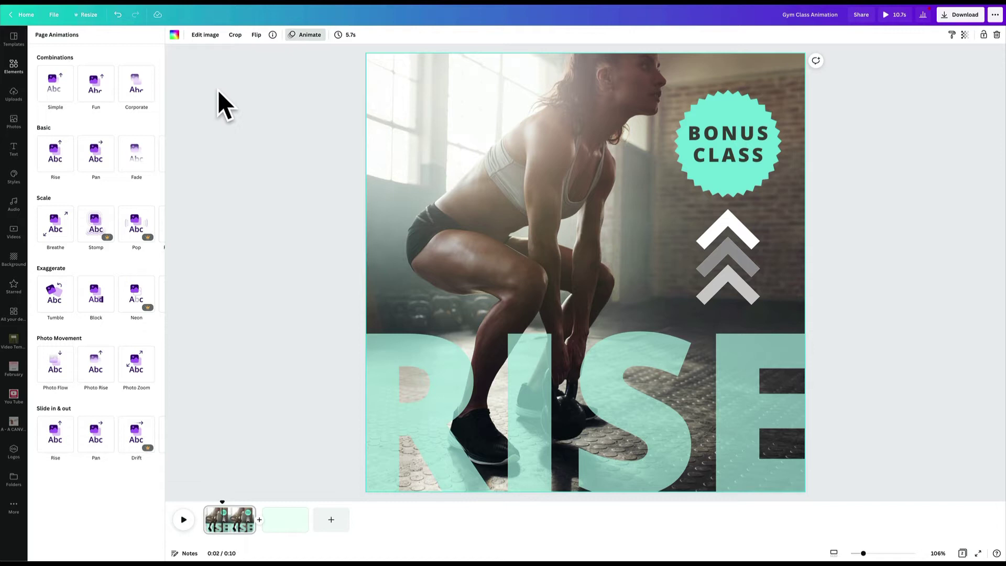
left_click(55, 155)
left_click(96, 154)
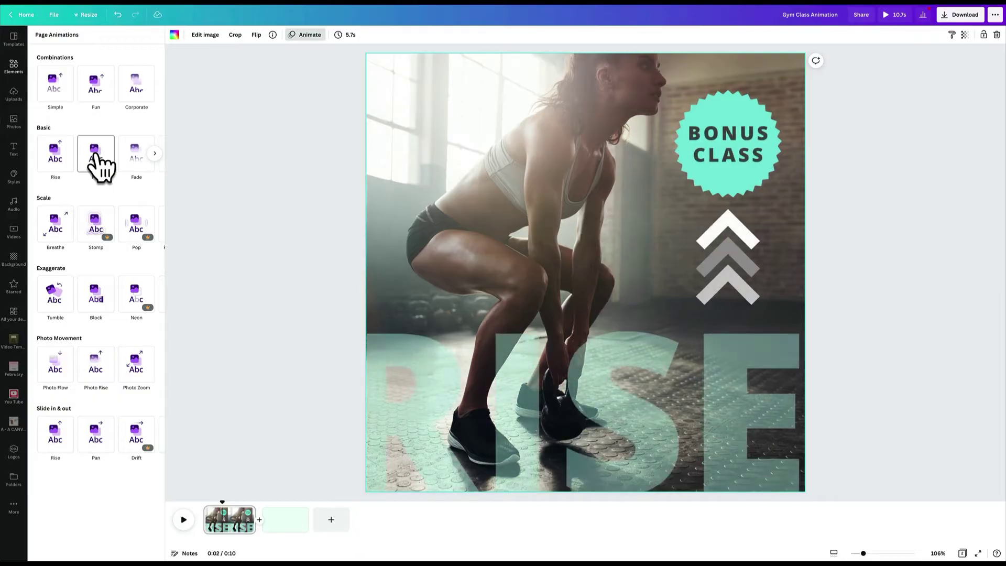
Step: Preview Breathe, Stomp and Pop page animations, then settle on Rise
left_click(61, 228)
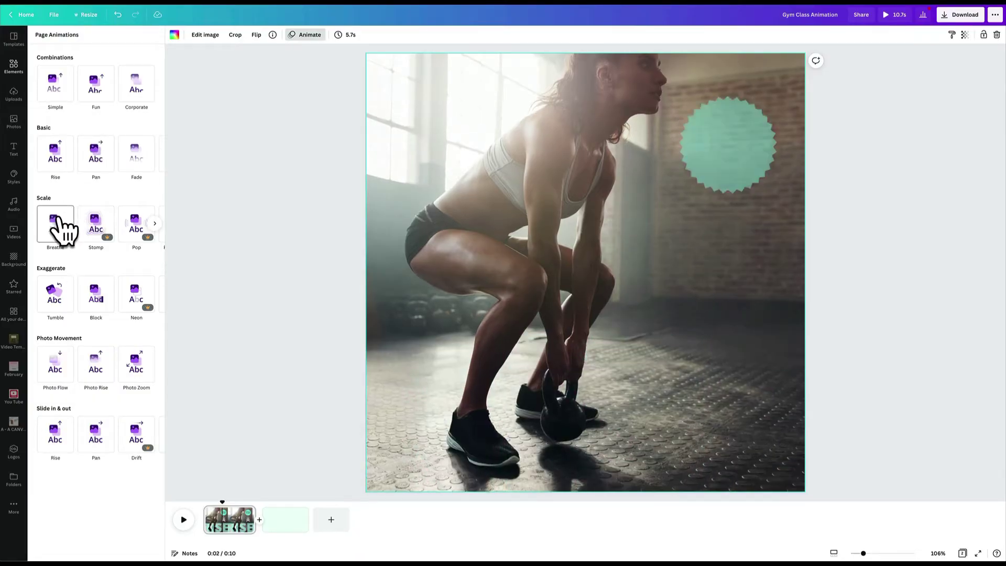
left_click(97, 230)
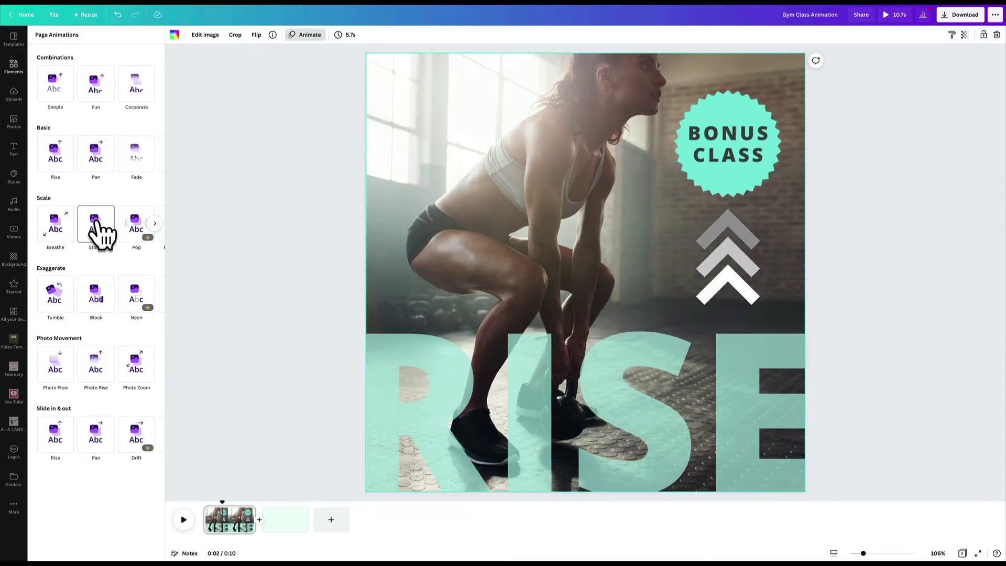
left_click(136, 230)
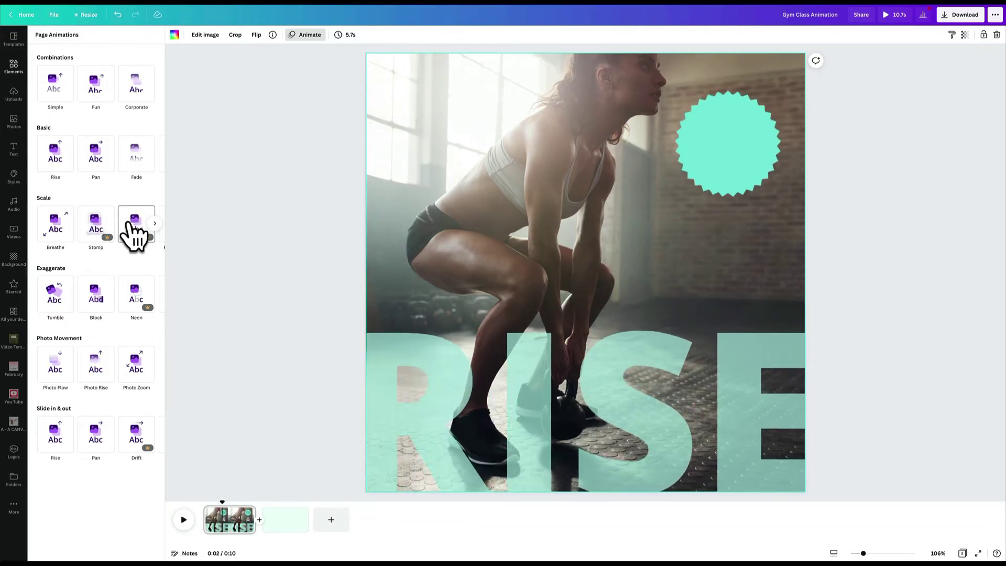
left_click(55, 158)
left_click(55, 157)
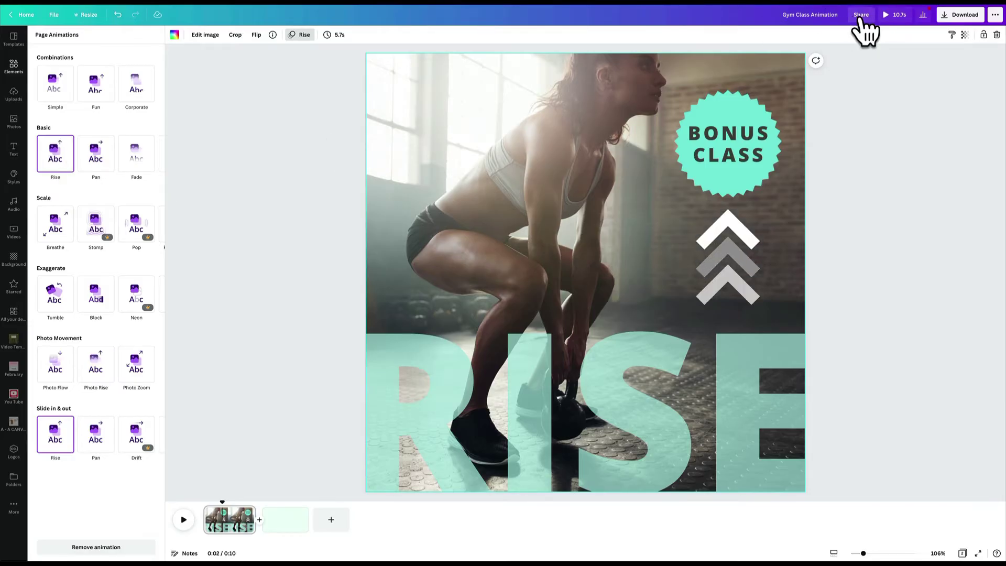
left_click(893, 13)
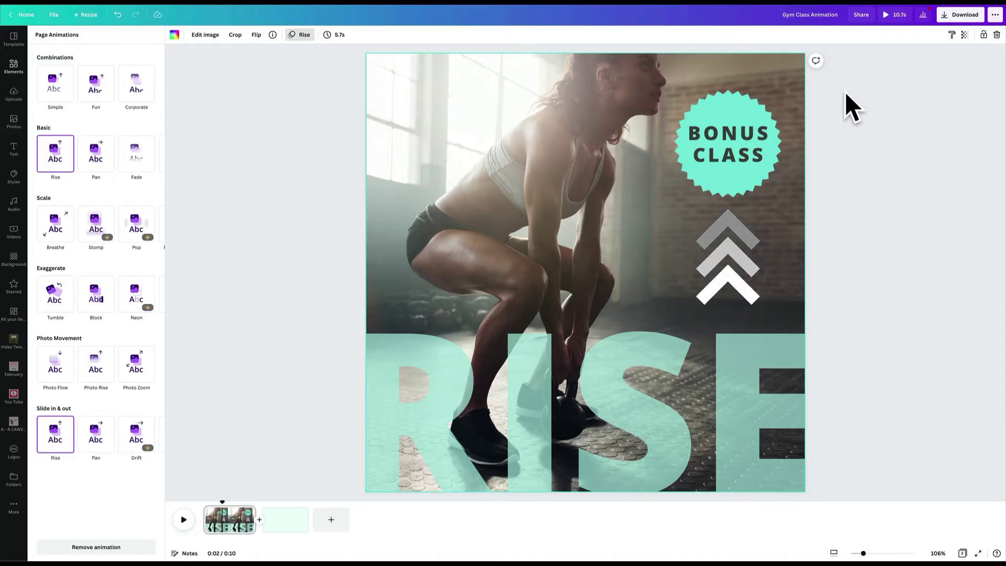
Step: Give the BONUS CLASS text the Typewriter animation after previewing a Rise entrance
left_click(721, 149)
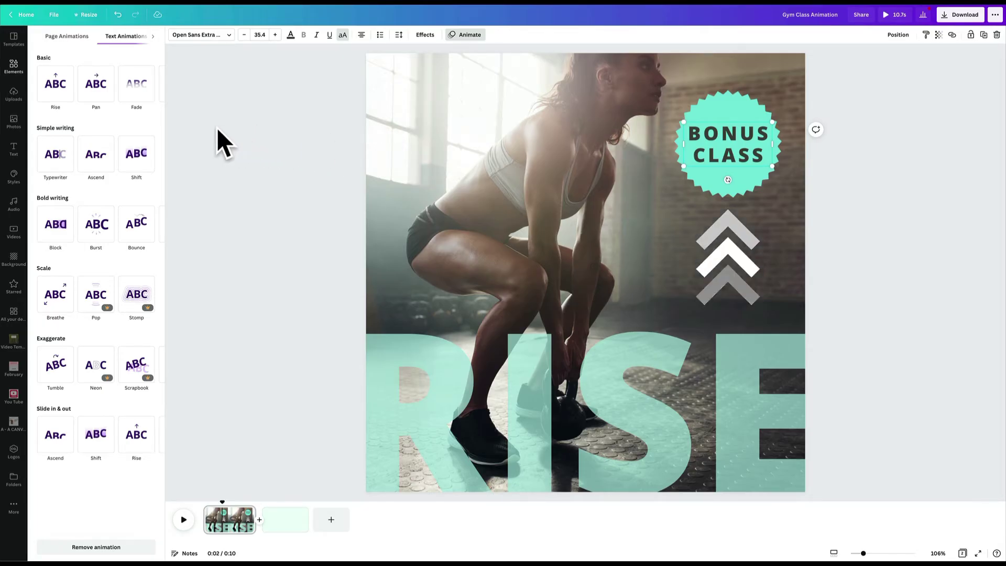
left_click(55, 87)
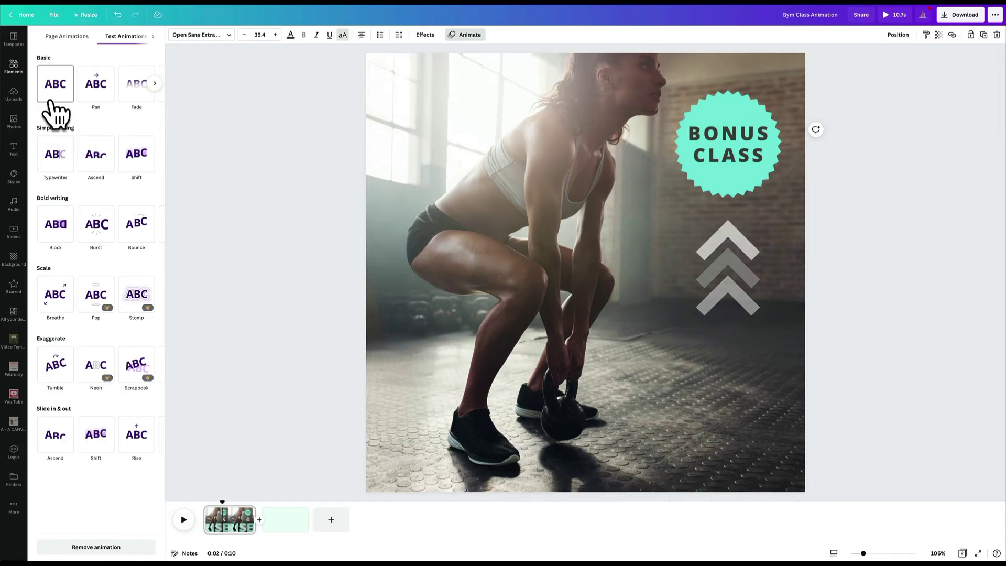
left_click(56, 154)
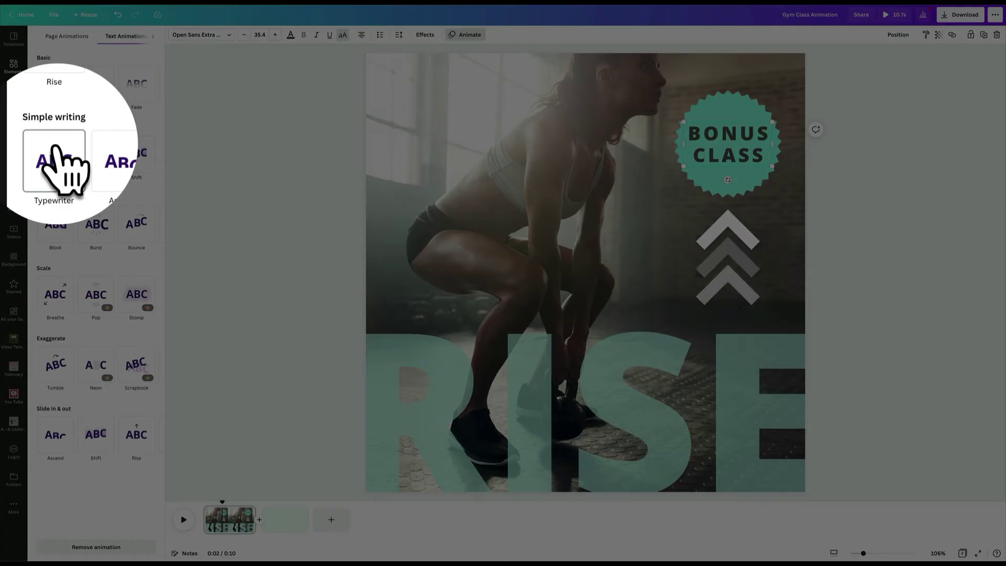
left_click(56, 161)
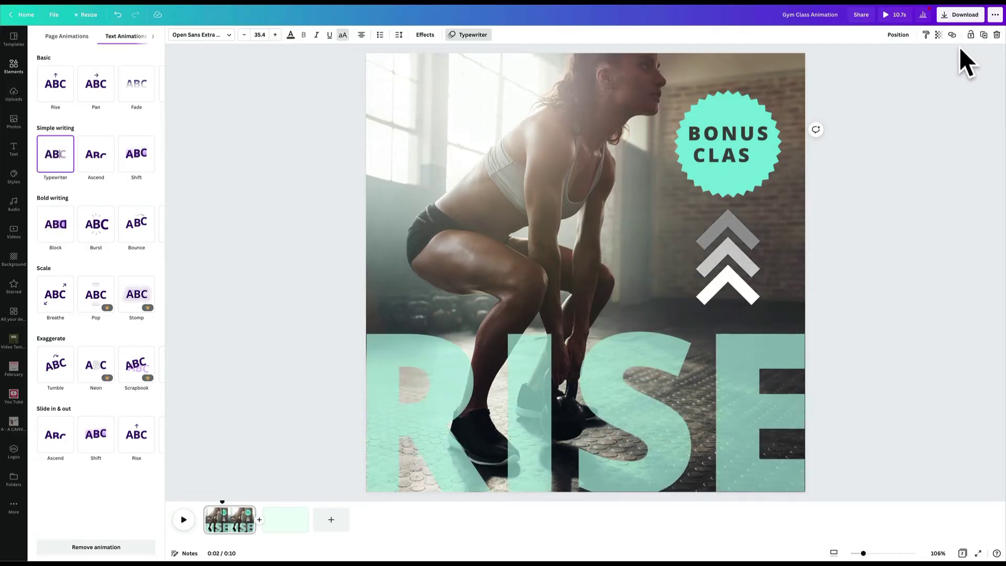
left_click(889, 15)
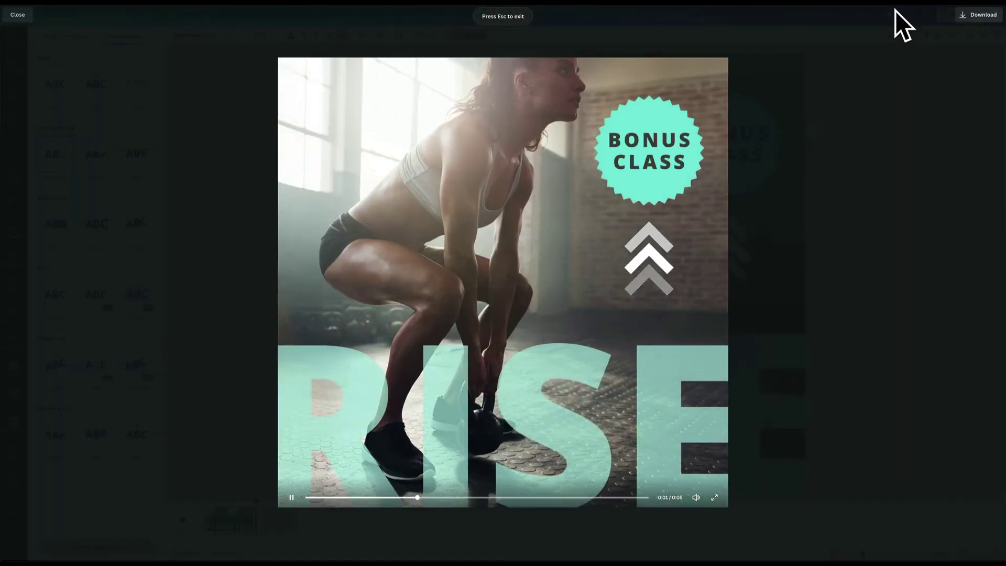
key("Escape")
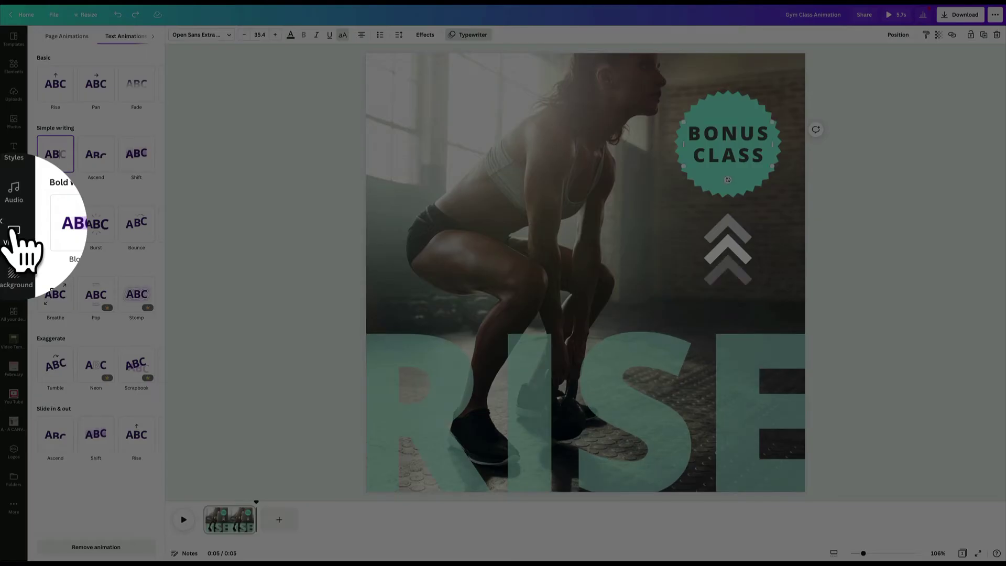
Step: Drop a 'kettlebell' stock video onto the poster background and play the preview
left_click(14, 236)
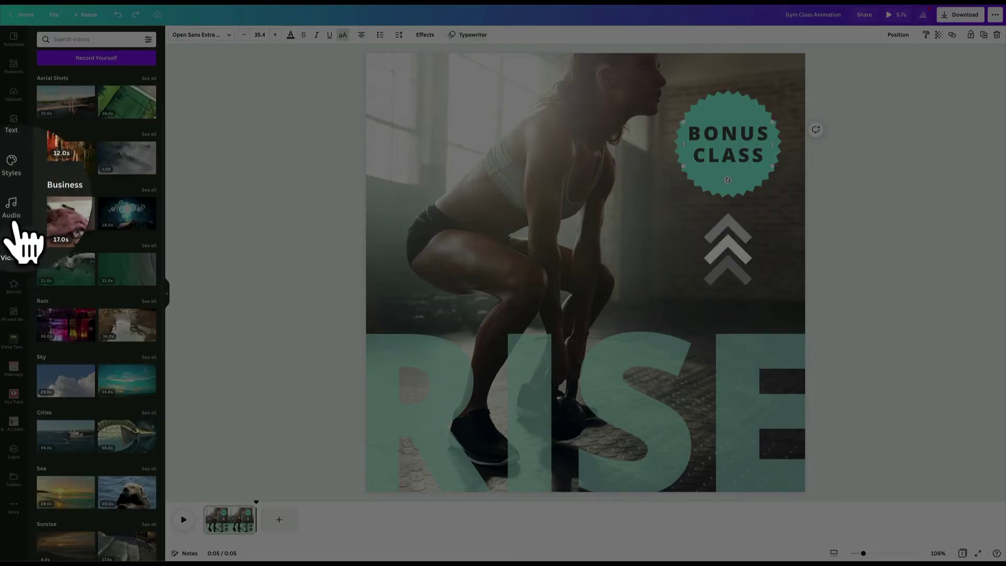
left_click(101, 37)
type("kettlebell")
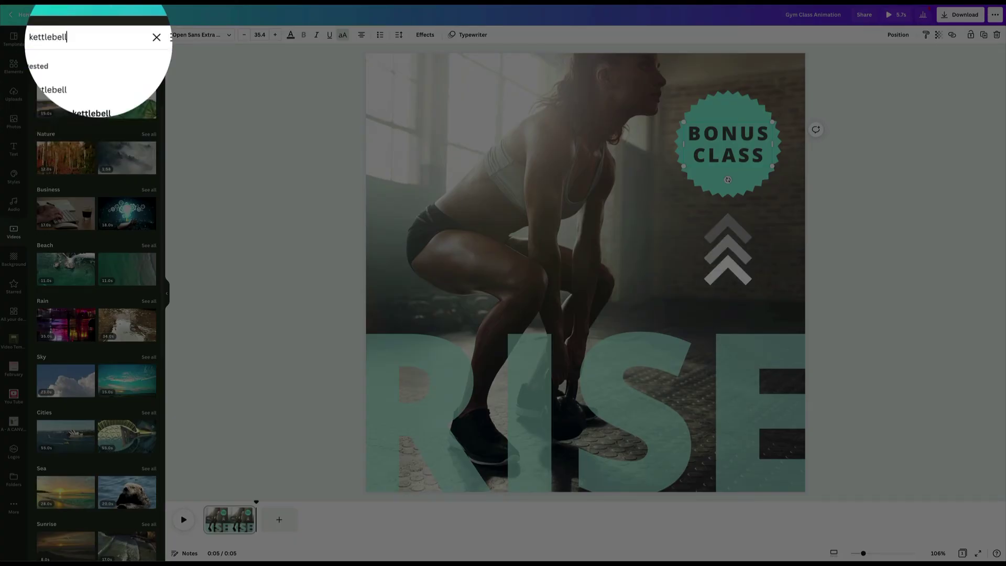
key("Return")
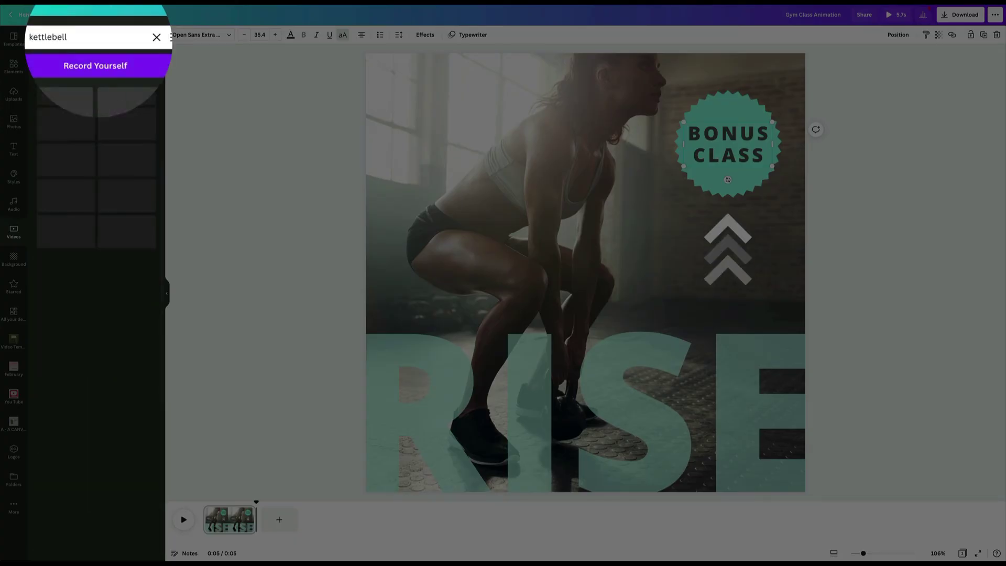
scroll(119, 411, "down", 10)
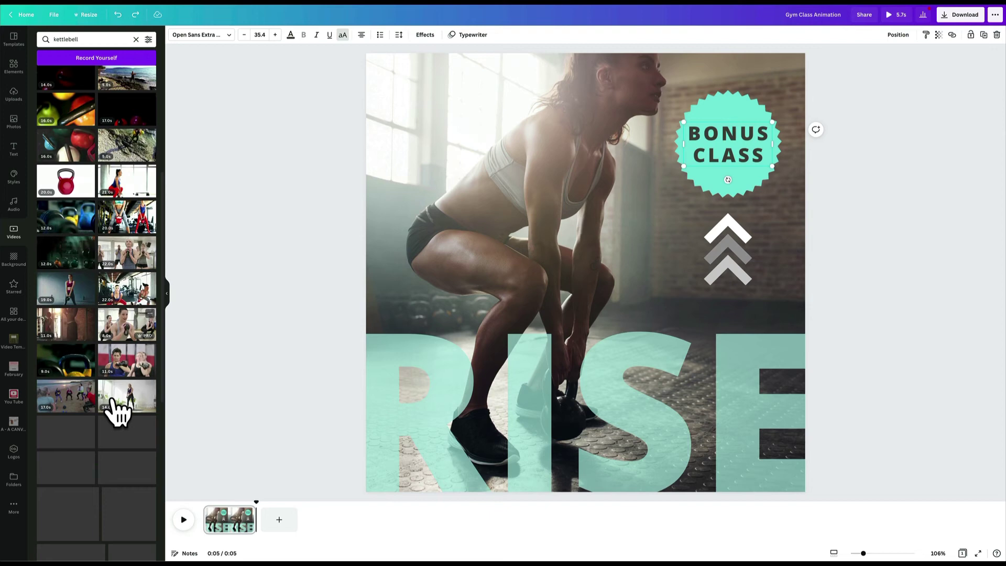
scroll(118, 411, "down", 5)
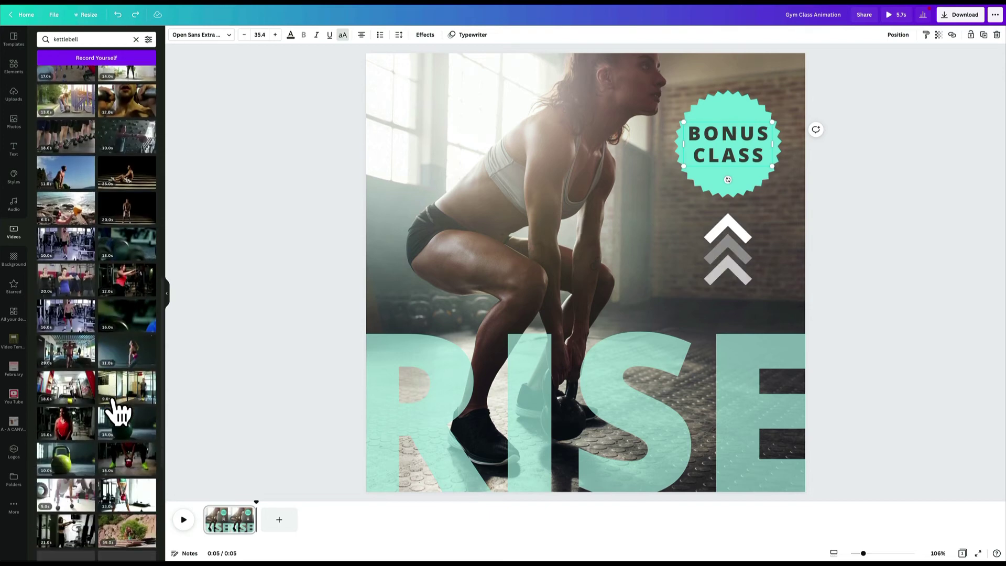
scroll(119, 396, "down", 5)
left_click_drag(416, 238, 384, 200)
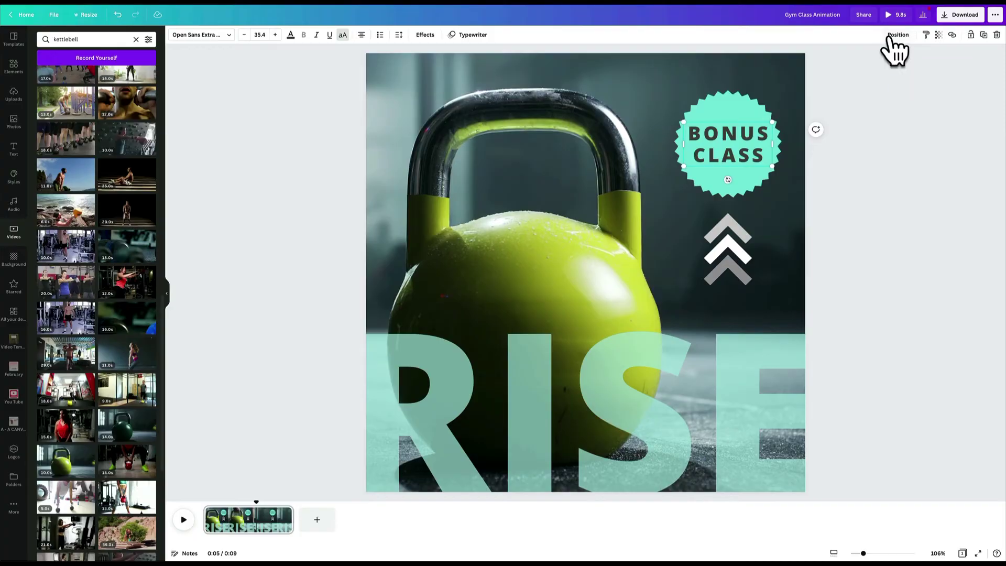
left_click(888, 14)
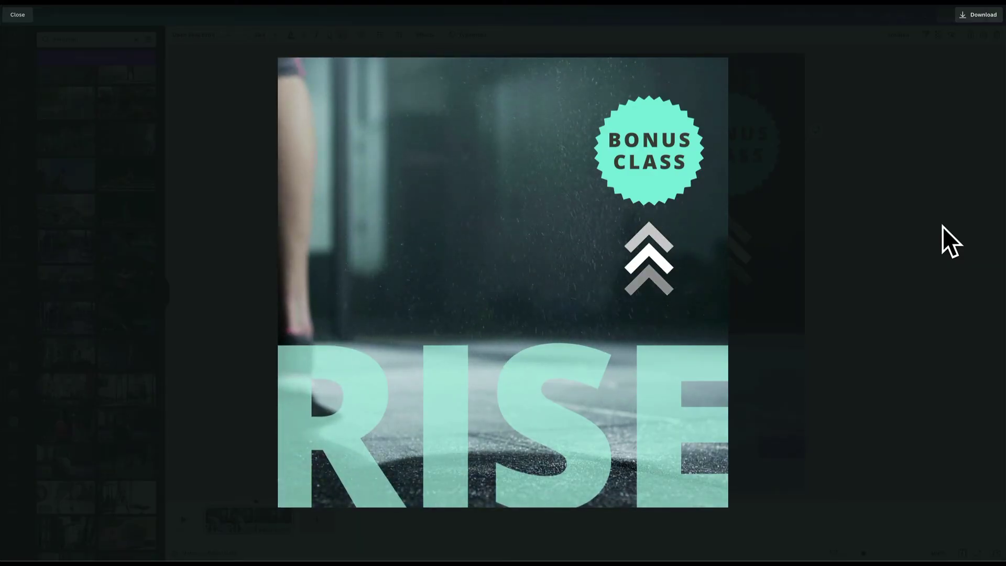
key("Escape")
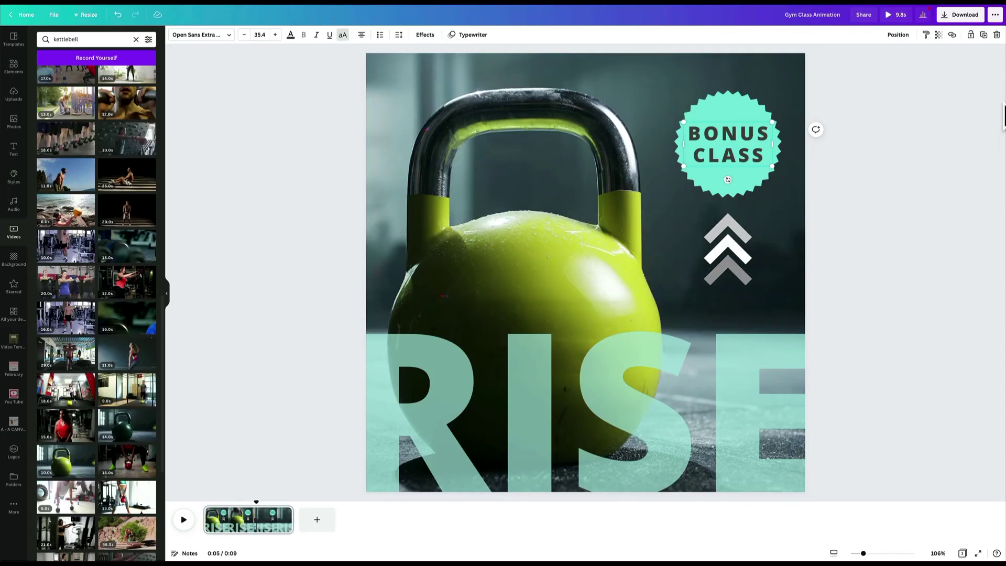